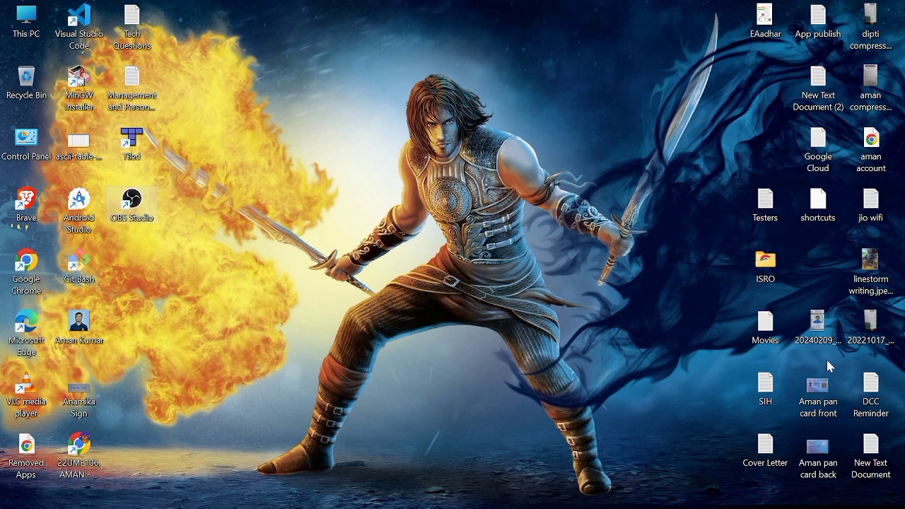
# - Switch to Android Studio, open the attendance_tracker project's pubspec.yaml and set the version to 1.0.0+6
pyautogui.hotkey('alt', 'Tab')
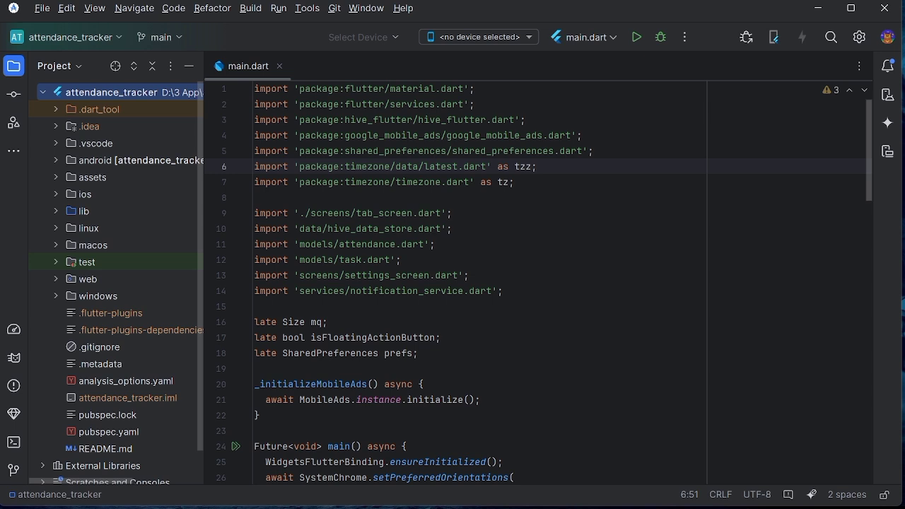
pyautogui.scroll(-2, 134, 264)
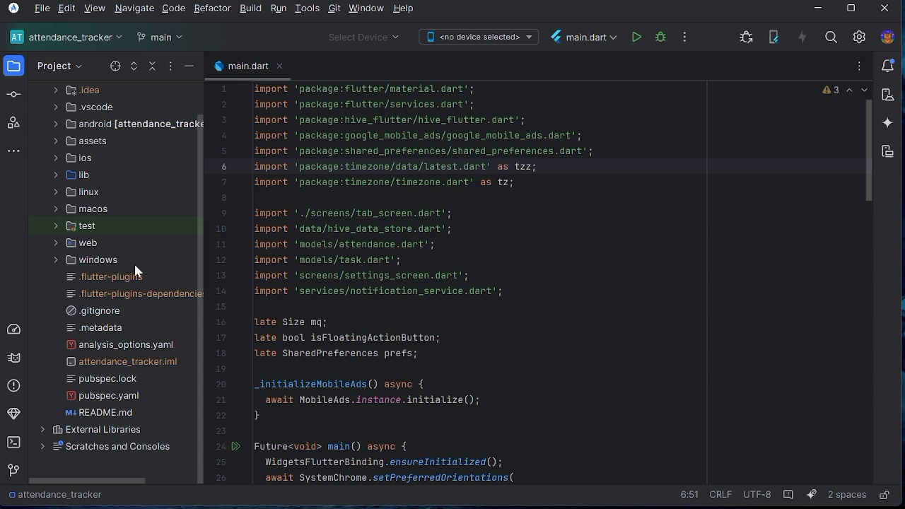
pyautogui.doubleClick(121, 399)
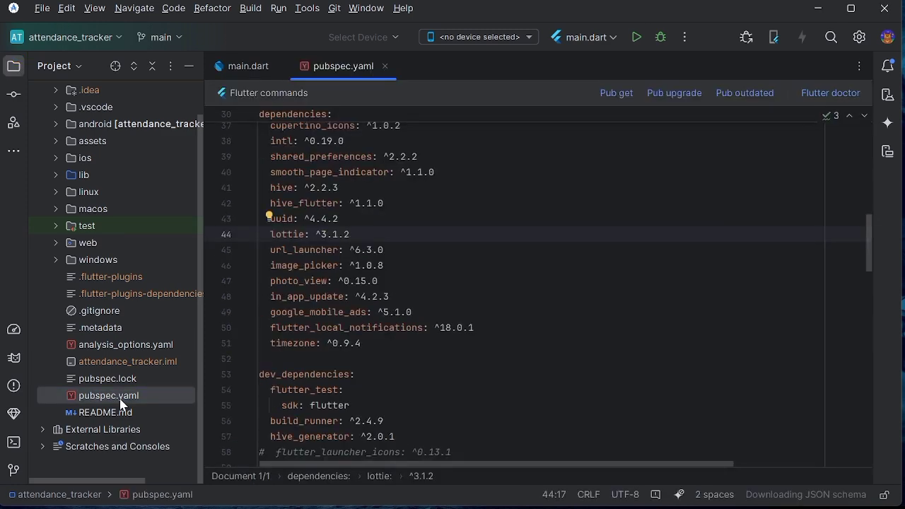
pyautogui.scroll(10, 537, 282)
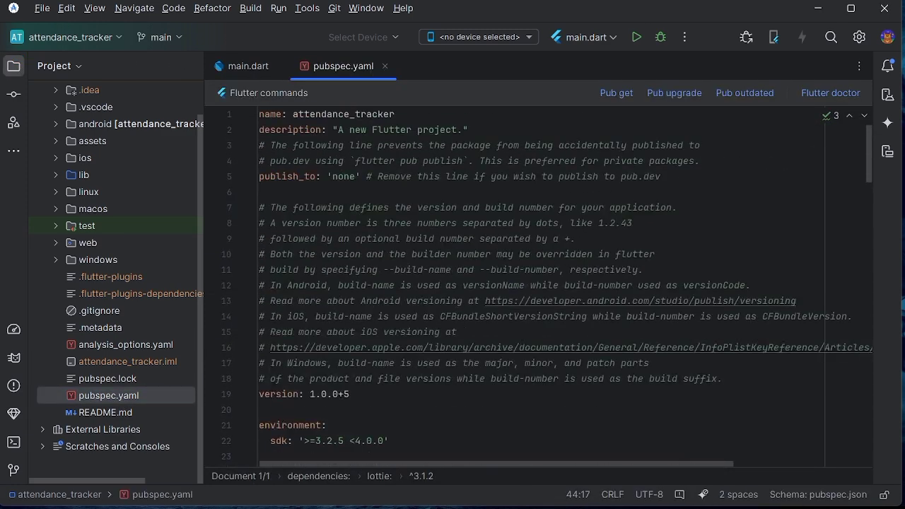
pyautogui.moveTo(351, 394); pyautogui.dragTo(253, 393)
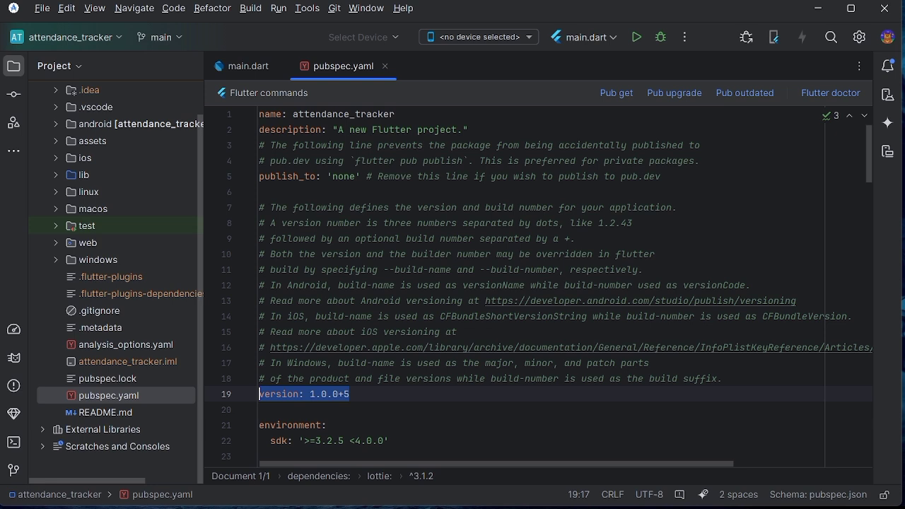
pyautogui.click(349, 394)
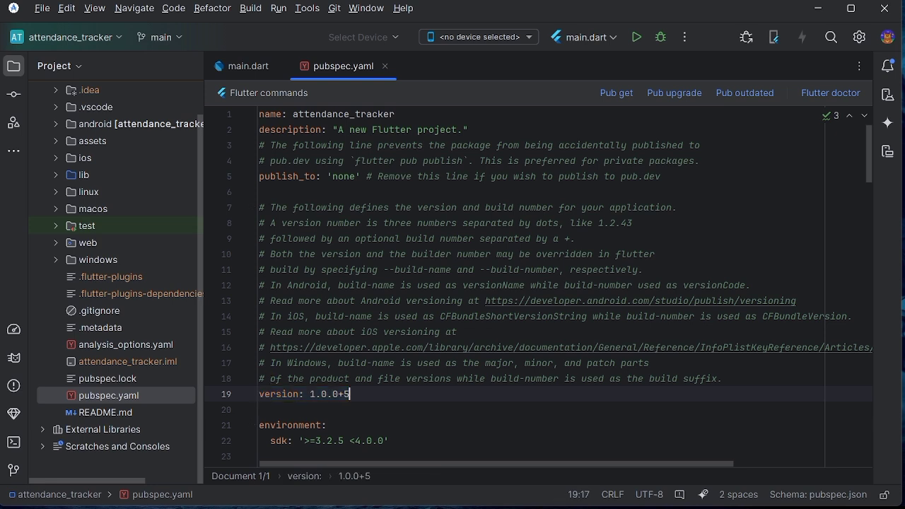
pyautogui.moveTo(350, 393); pyautogui.dragTo(337, 394)
pyautogui.write('+6')
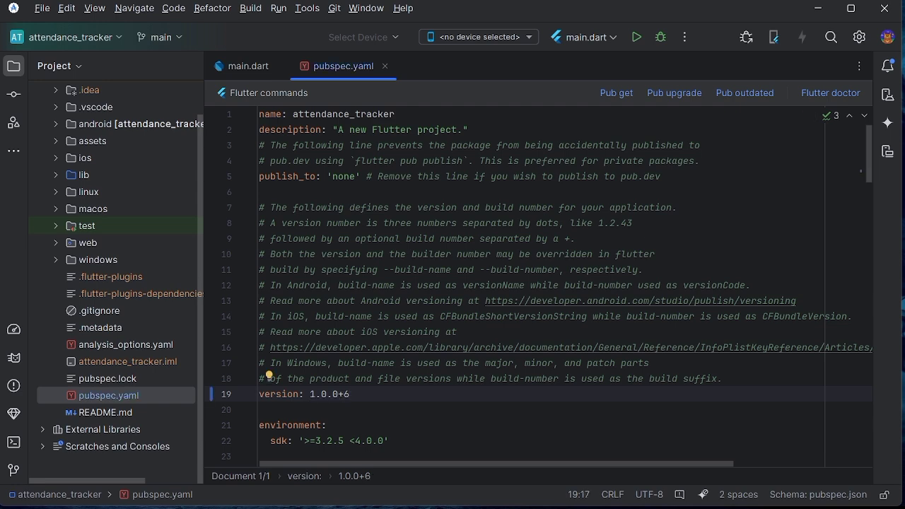
# - Run Pub get for the edited pubspec.yaml, then close its output and the file
pyautogui.click(612, 96)
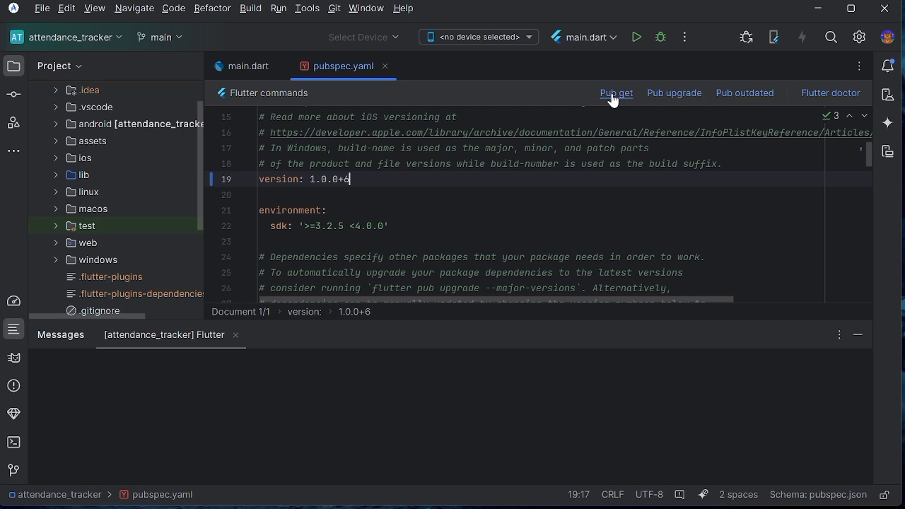
pyautogui.click(236, 335)
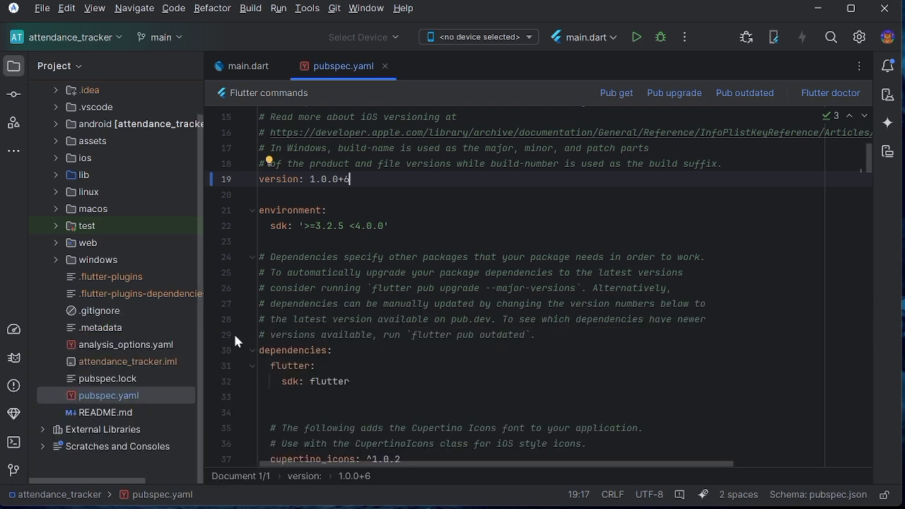
pyautogui.click(385, 66)
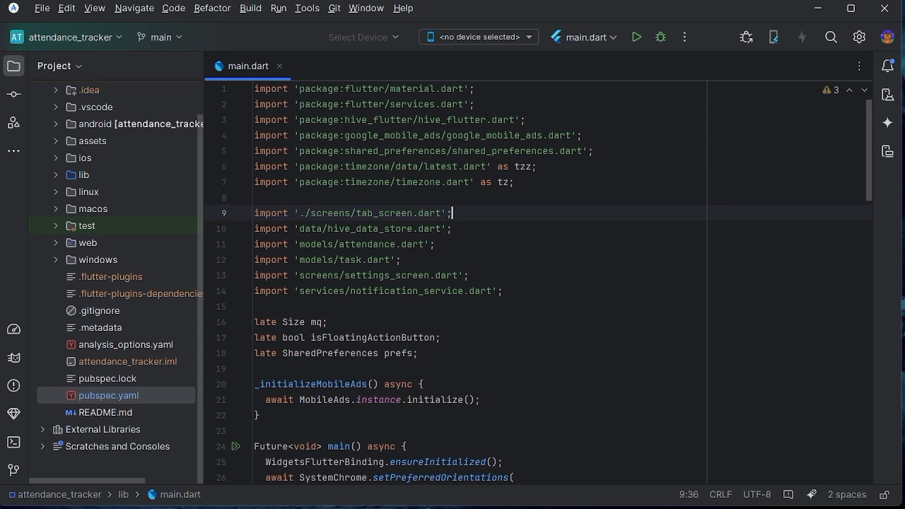
# - Build the release app bundle by running flutter build appbundle --release in the project terminal
pyautogui.hotkey('alt', 'F12')
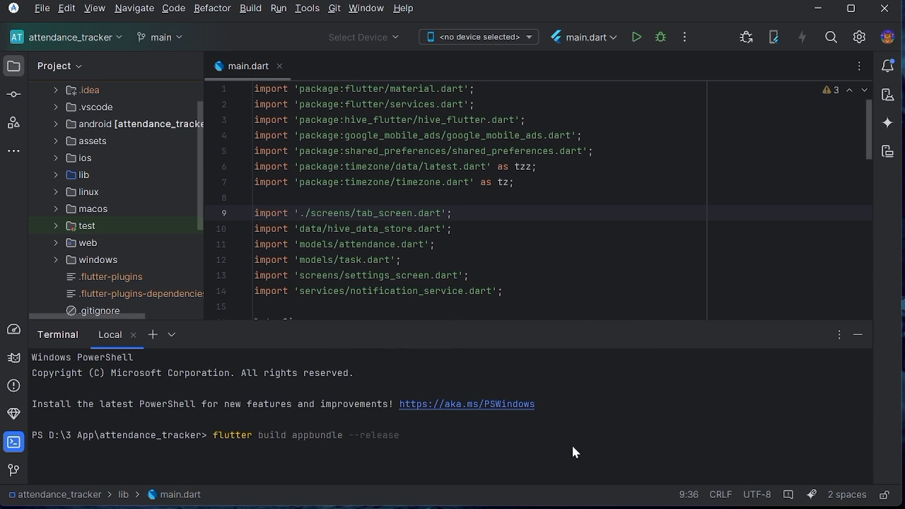
pyautogui.press('Return')
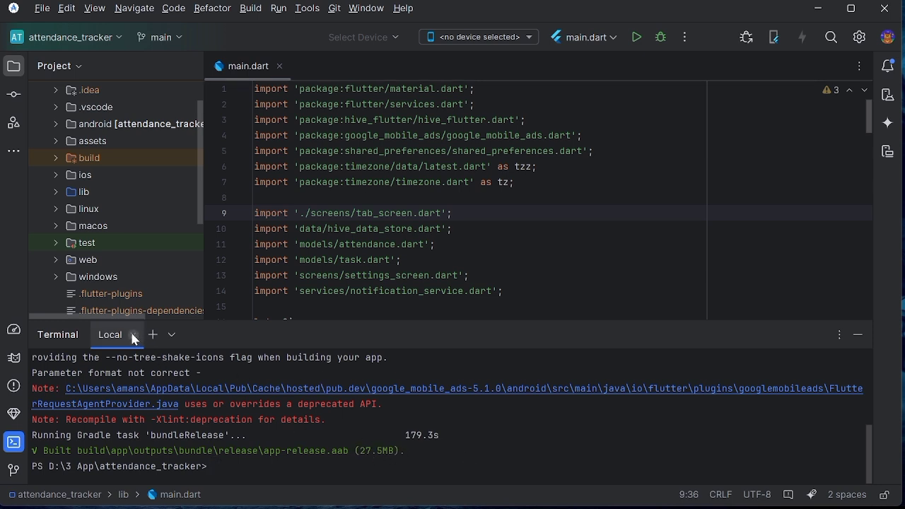
pyautogui.hotkey('alt', 'F12')
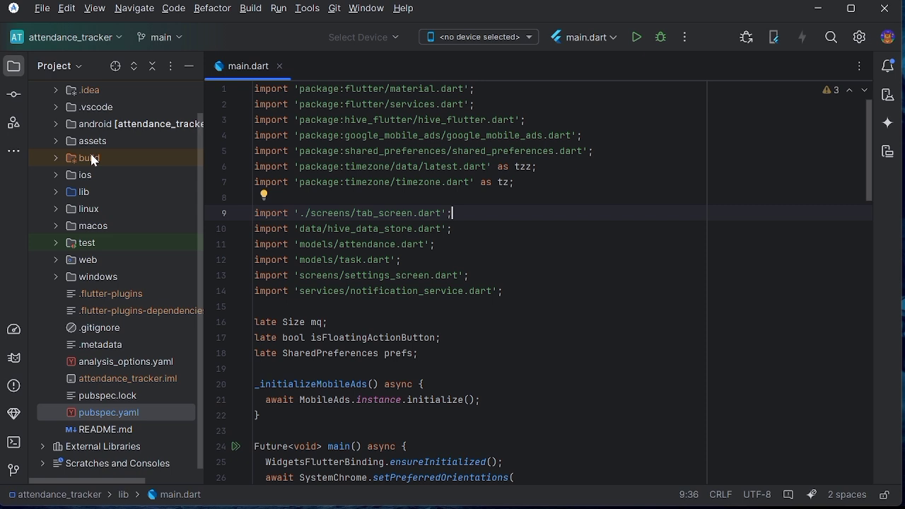
# - Copy app-release.aab from the project's build/app/outputs/bundle/release folder to the desktop
pyautogui.doubleClick(106, 159)
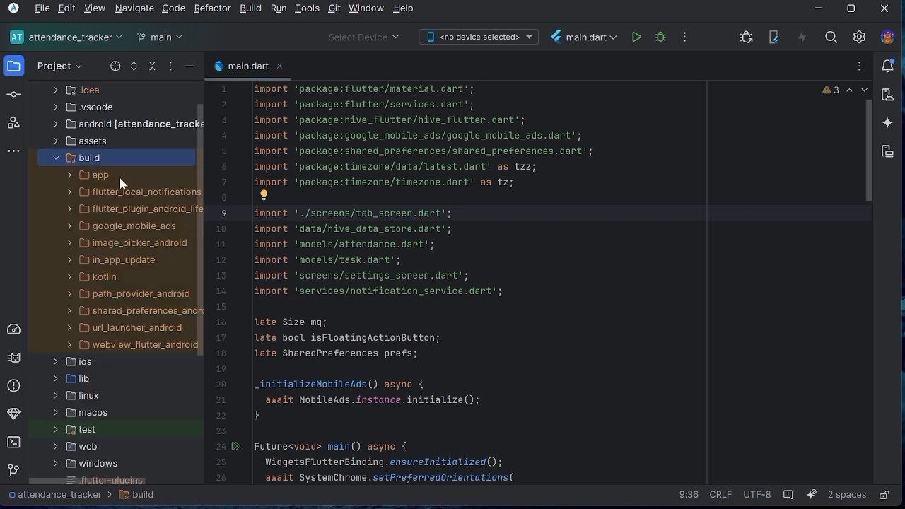
pyautogui.click(101, 176)
pyautogui.doubleClick(101, 177)
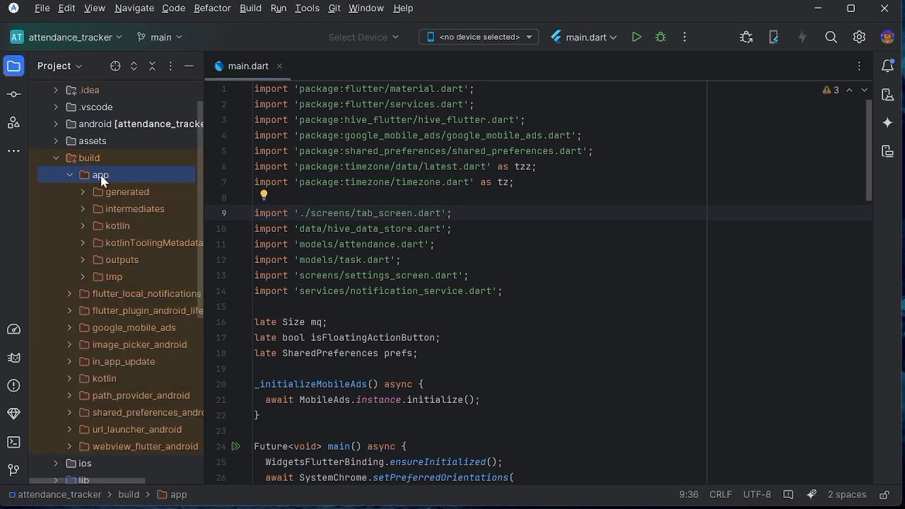
pyautogui.doubleClick(126, 261)
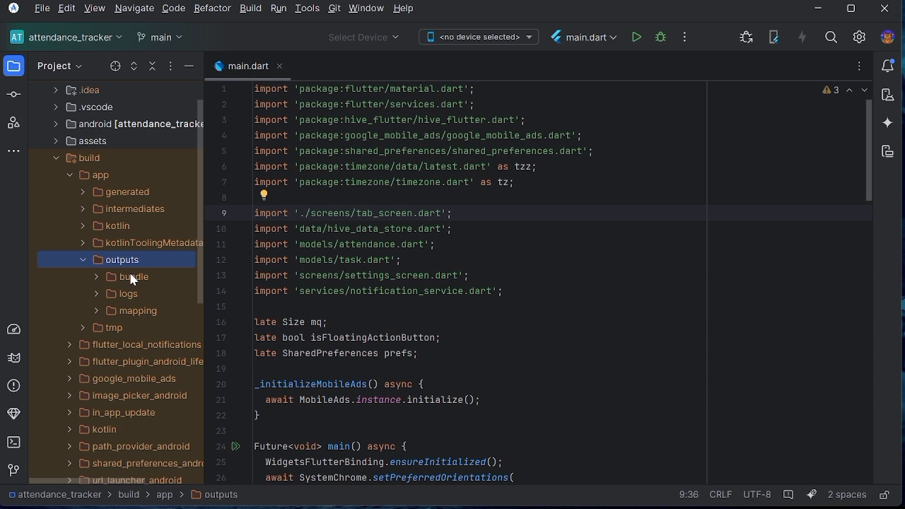
pyautogui.doubleClick(132, 277)
pyautogui.click(167, 312)
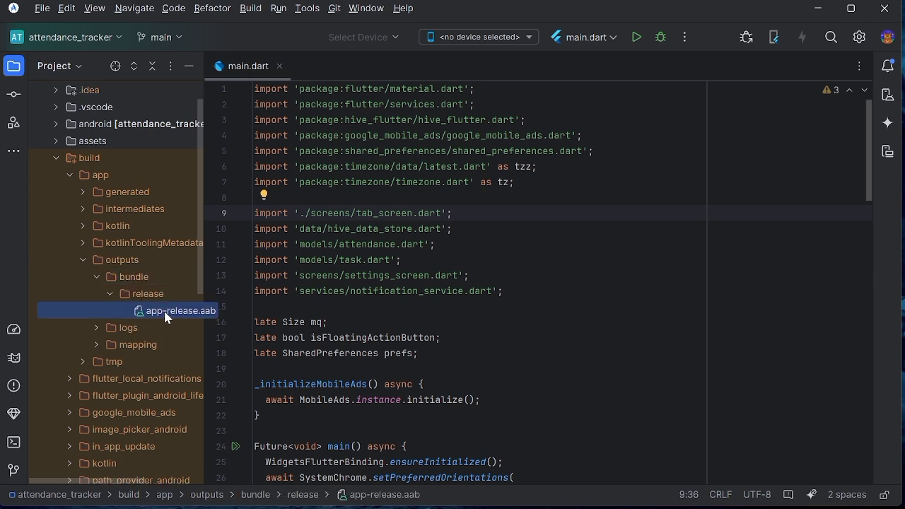
pyautogui.rightClick(164, 312)
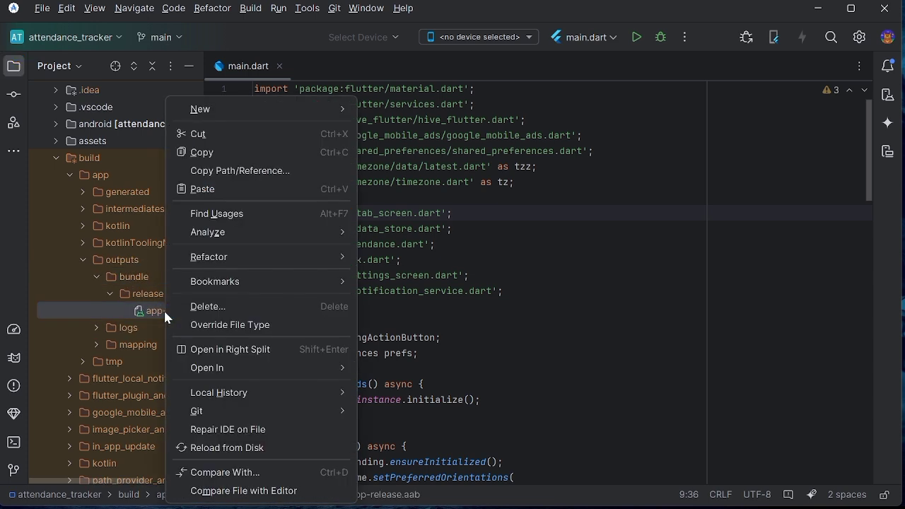
pyautogui.click(211, 153)
pyautogui.press('super+d')
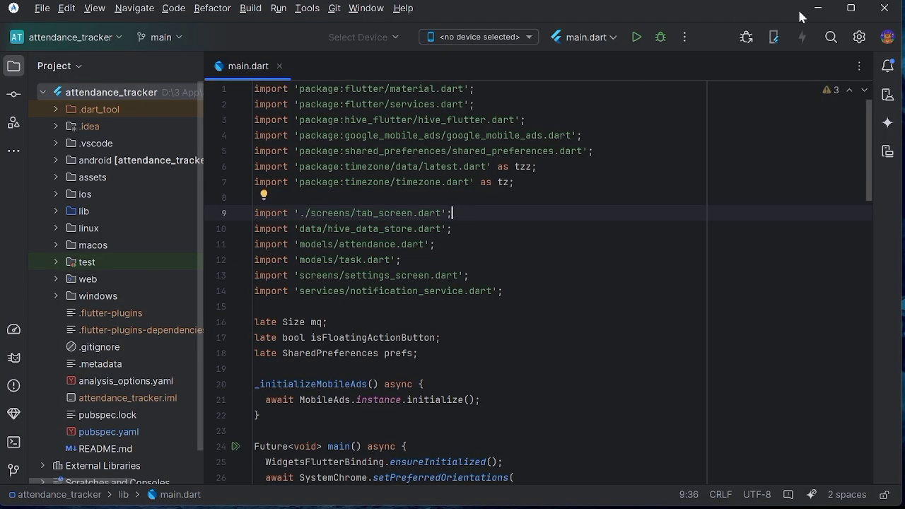
# - Close Android Studio and check the app-release.aab file on the desktop
pyautogui.click(879, 14)
pyautogui.press('Return')
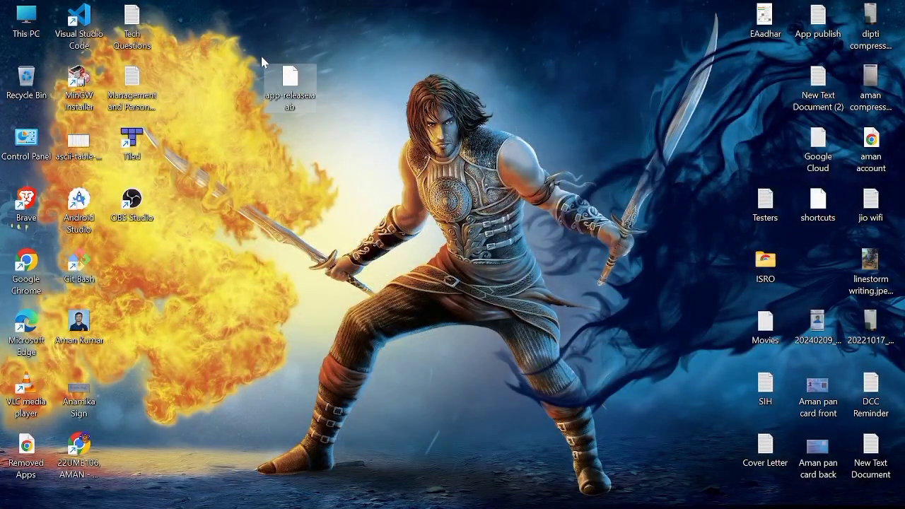
pyautogui.click(289, 81)
pyautogui.click(353, 126)
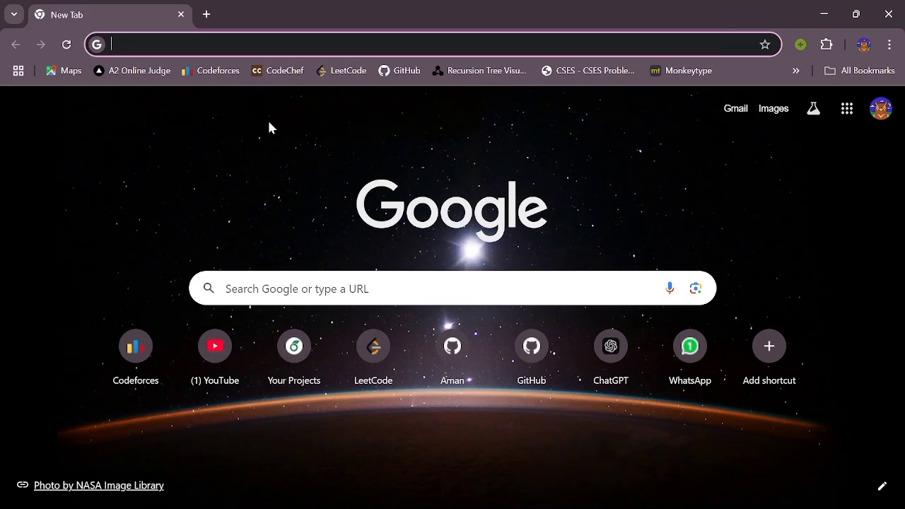
# - In Chrome, search for "google play console developer" and open the Google Play Console result from play.google.com
pyautogui.write('goog')
pyautogui.press('Down')
pyautogui.press('Down')
pyautogui.press('Down')
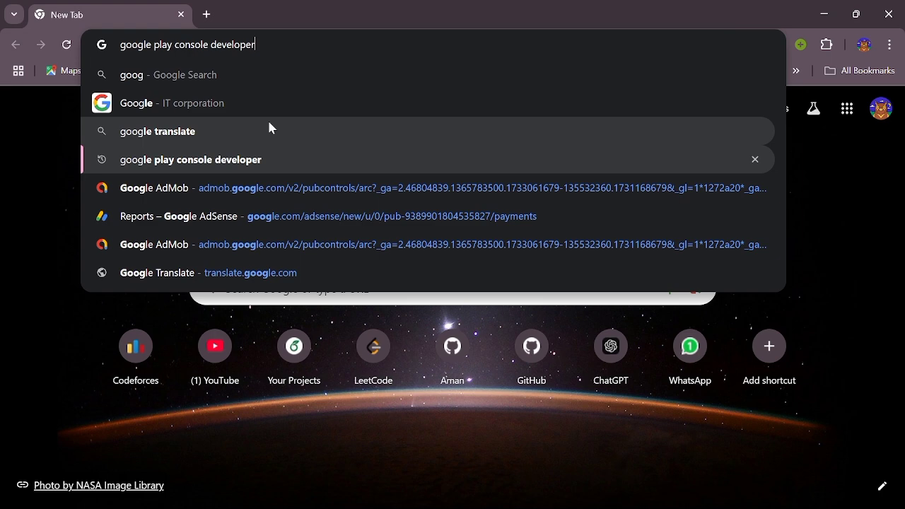
pyautogui.press('Return')
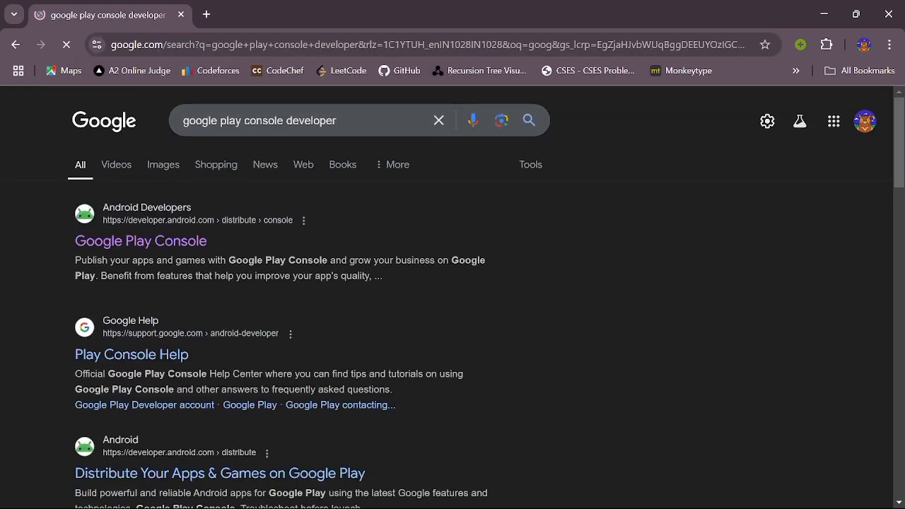
pyautogui.scroll(-9, 162, 379)
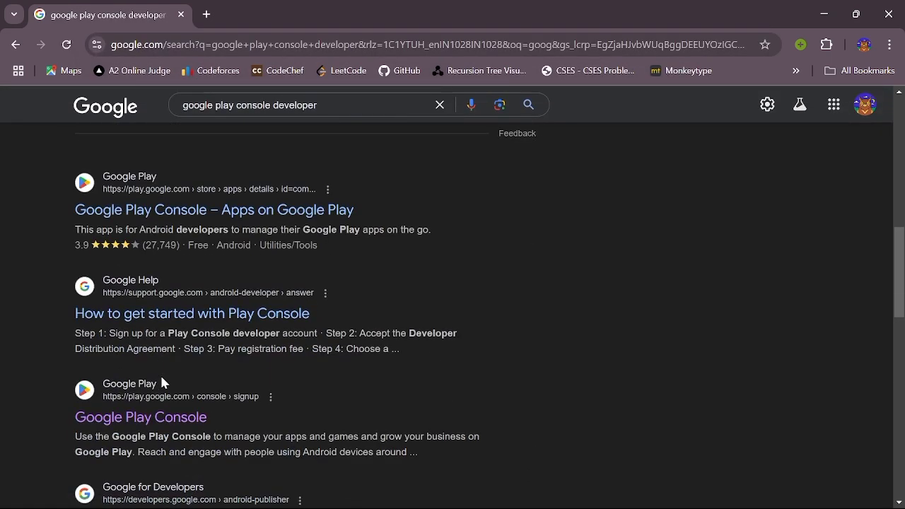
pyautogui.click(151, 418)
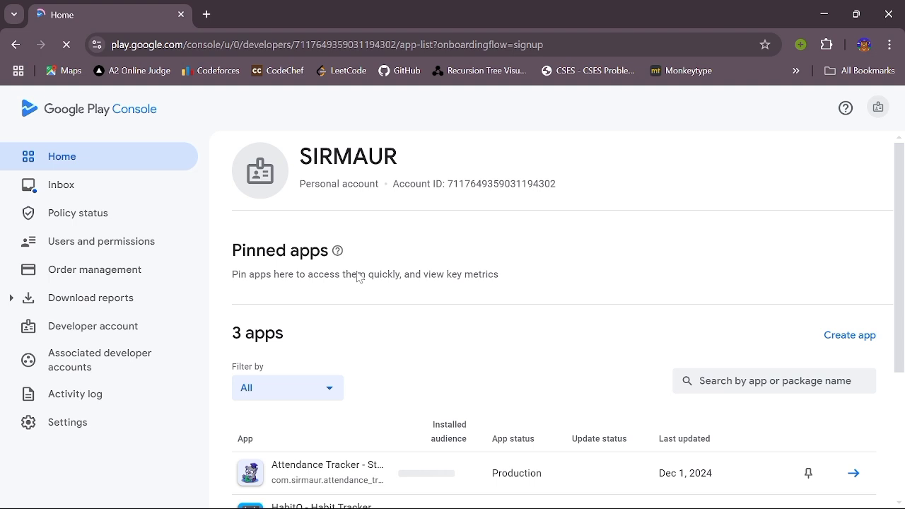
# - Open the Attendance Tracker app from the developer account's app list
pyautogui.scroll(-3, 432, 324)
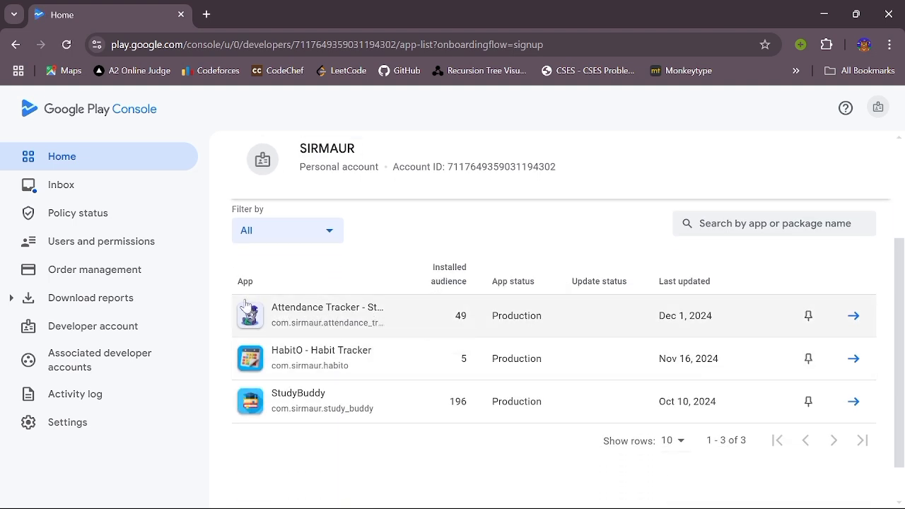
pyautogui.moveTo(225, 307); pyautogui.dragTo(322, 321)
pyautogui.click(424, 248)
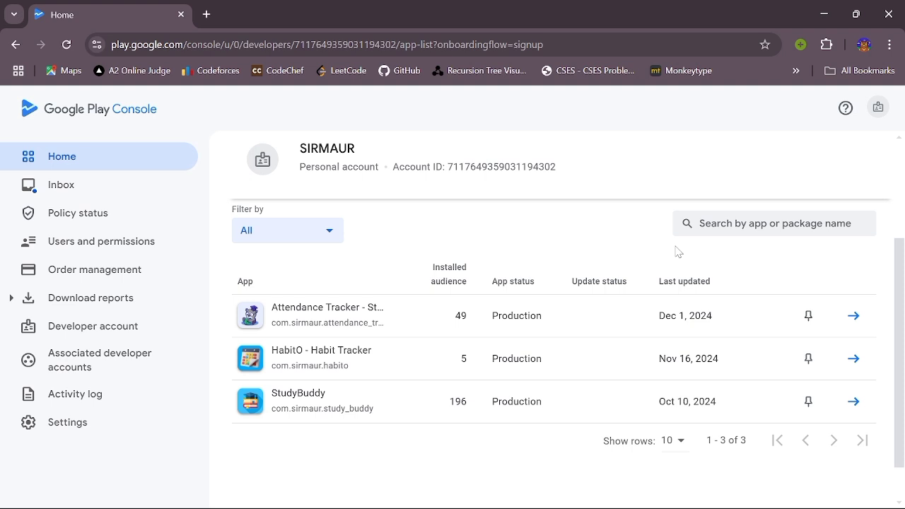
pyautogui.click(853, 315)
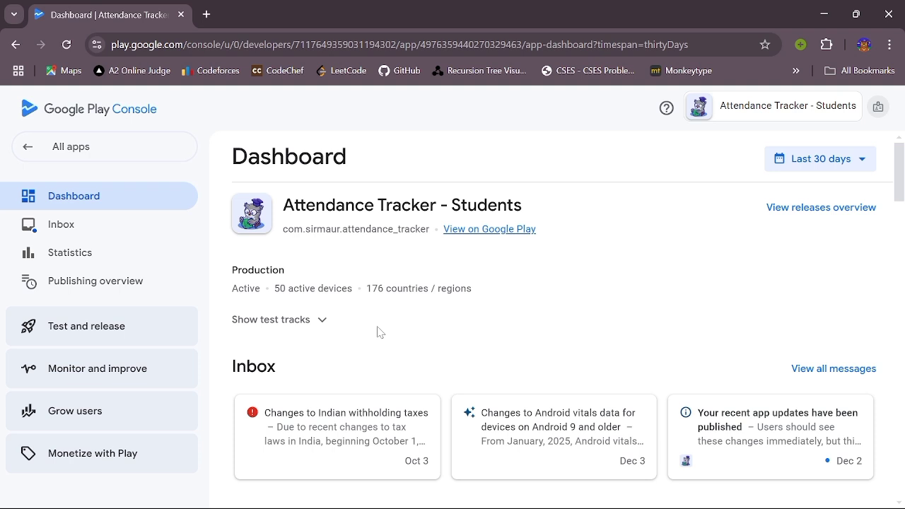
# - Go to the app's Production track under Test and release and create a new release
pyautogui.click(97, 327)
pyautogui.scroll(-1, 99, 330)
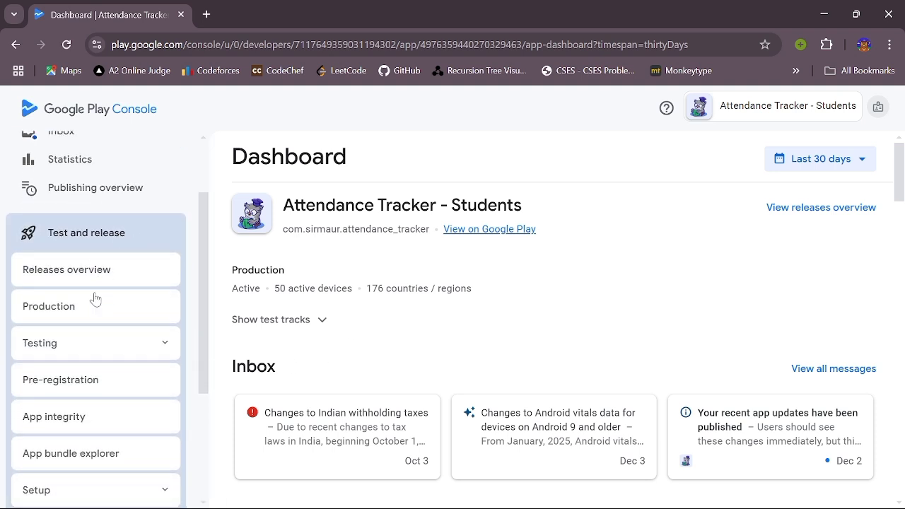
pyautogui.click(53, 316)
pyautogui.scroll(-1, 440, 384)
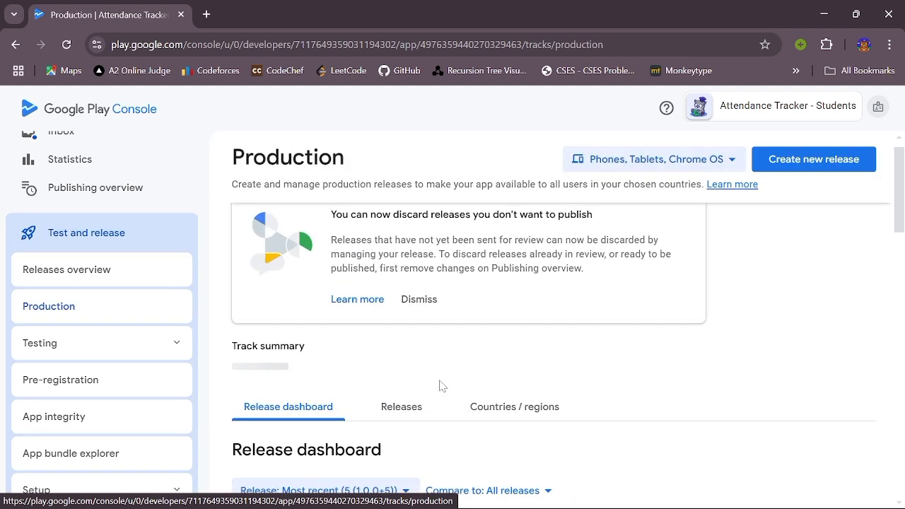
pyautogui.scroll(-3, 440, 385)
pyautogui.scroll(4, 440, 385)
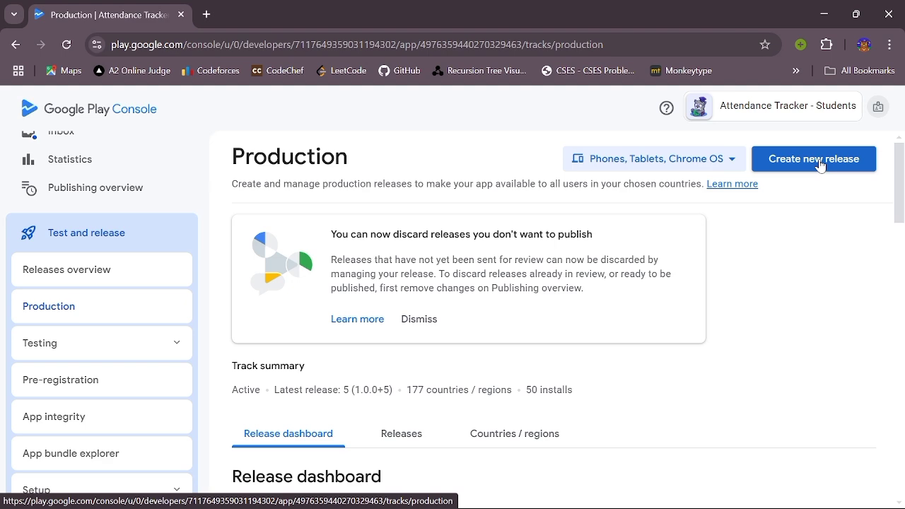
pyautogui.click(819, 161)
# - Upload app-release.aab from the Desktop folder as the app bundle of the production release
pyautogui.scroll(-1, 611, 315)
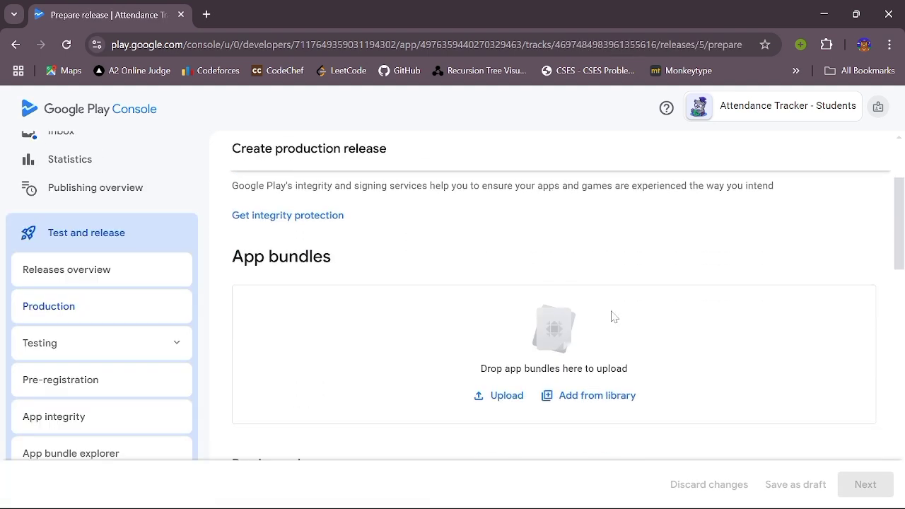
pyautogui.scroll(-1, 612, 316)
pyautogui.click(506, 337)
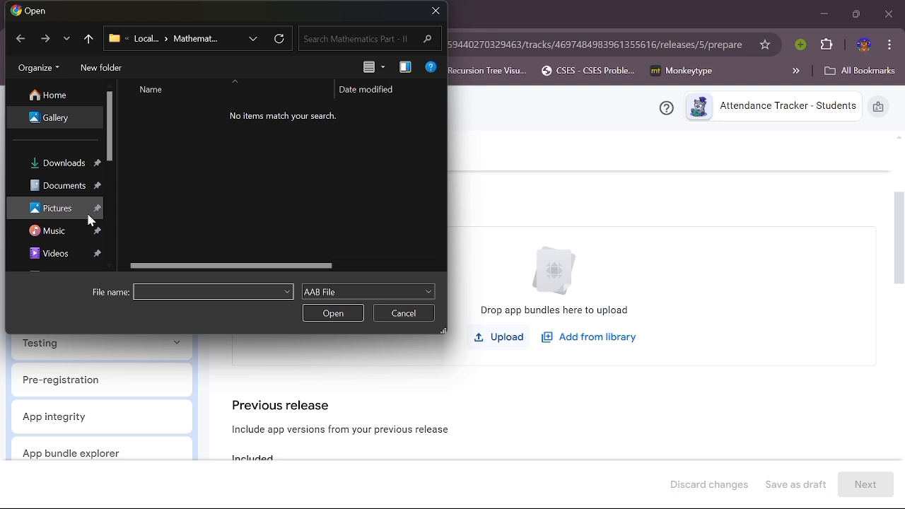
pyautogui.scroll(-3, 70, 191)
pyautogui.click(56, 159)
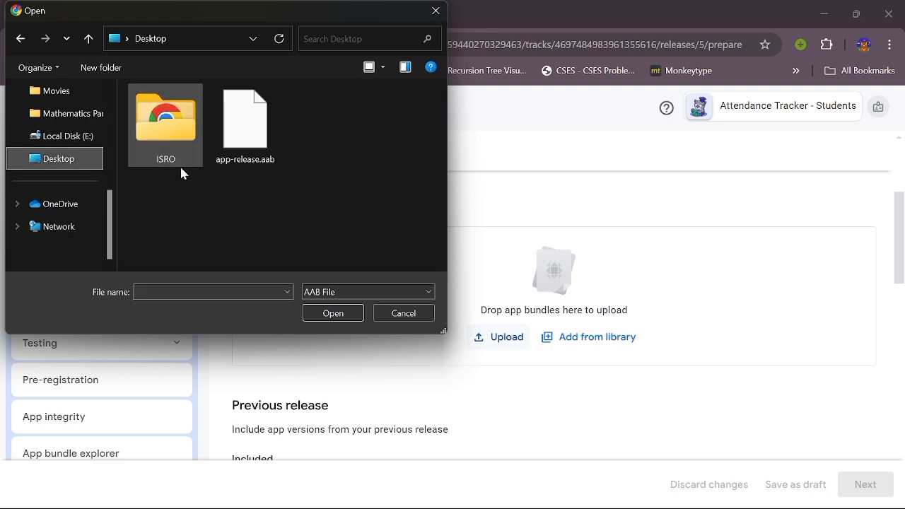
pyautogui.click(245, 127)
pyautogui.click(344, 316)
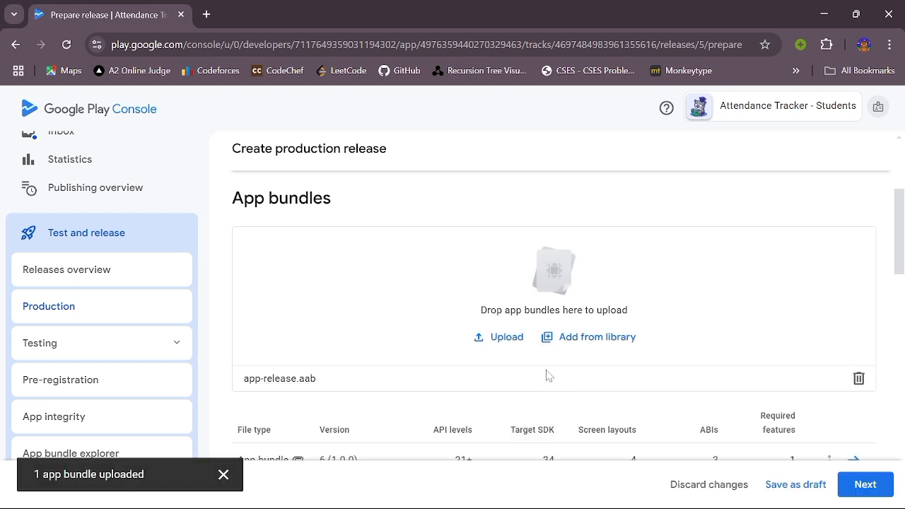
# - Advance the production release to Preview and confirm and go through its summary down to the release notes section
pyautogui.scroll(-1, 545, 373)
pyautogui.scroll(-10, 543, 410)
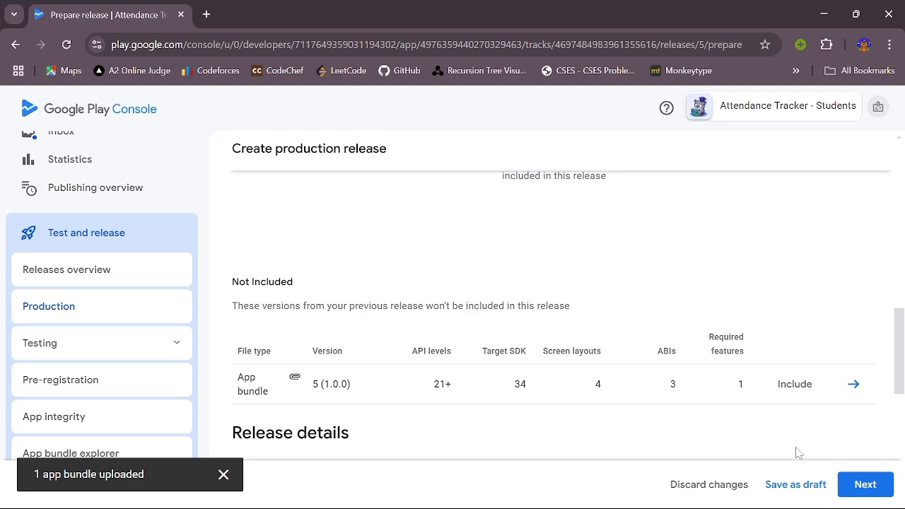
pyautogui.click(865, 485)
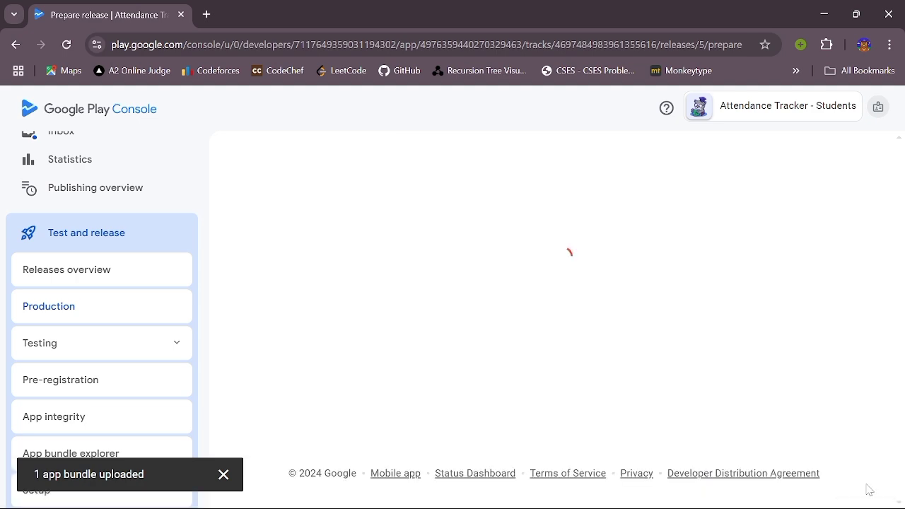
pyautogui.scroll(-6, 395, 354)
pyautogui.scroll(-5, 394, 353)
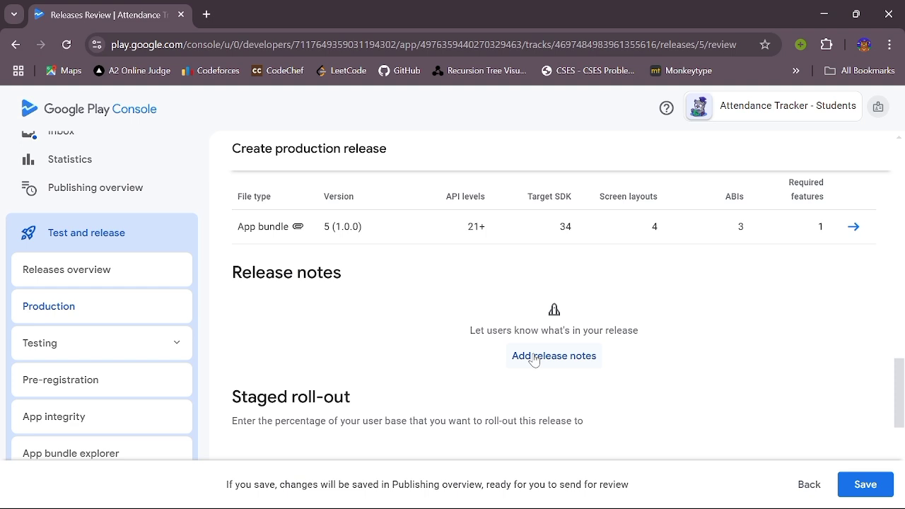
# - Add release notes, replacing the en-US placeholder line with the copied "What's New !!" text announcing "Push Notifications Added"
pyautogui.click(521, 356)
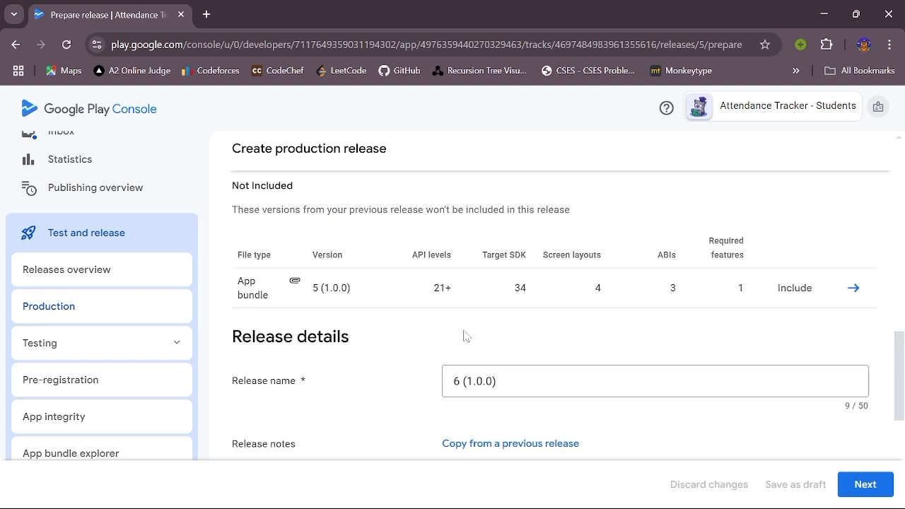
pyautogui.scroll(-1, 452, 325)
pyautogui.scroll(-2, 448, 403)
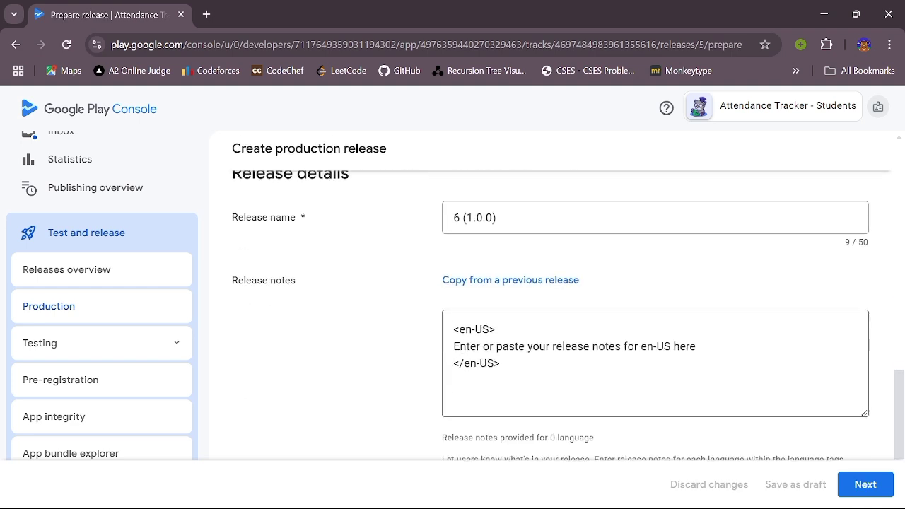
pyautogui.tripleClick(574, 343)
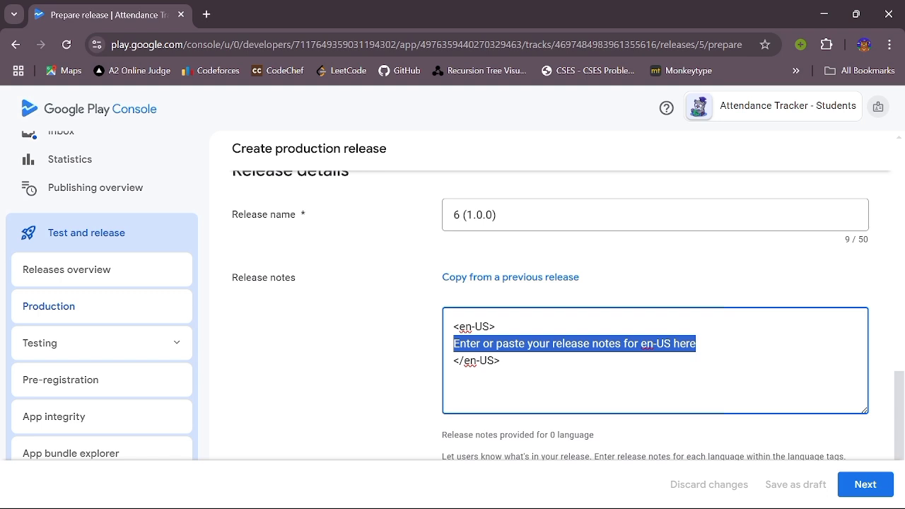
pyautogui.hotkey('ctrl', 'v')
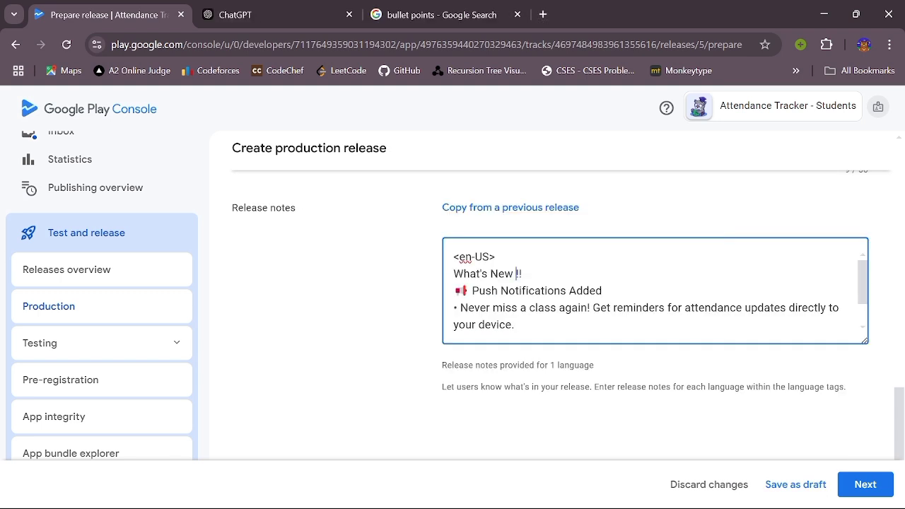
pyautogui.scroll(-1, 717, 374)
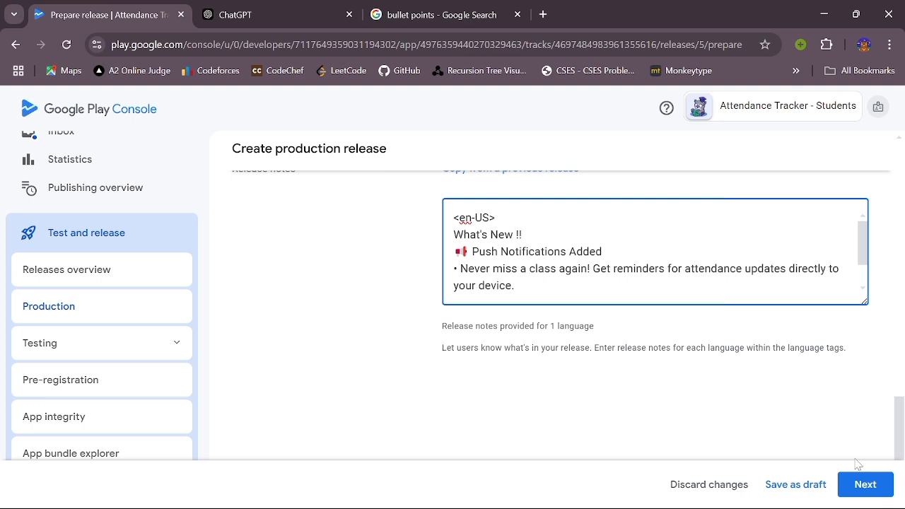
# - Continue to the release preview, save the production release and go to its Publishing overview
pyautogui.click(862, 485)
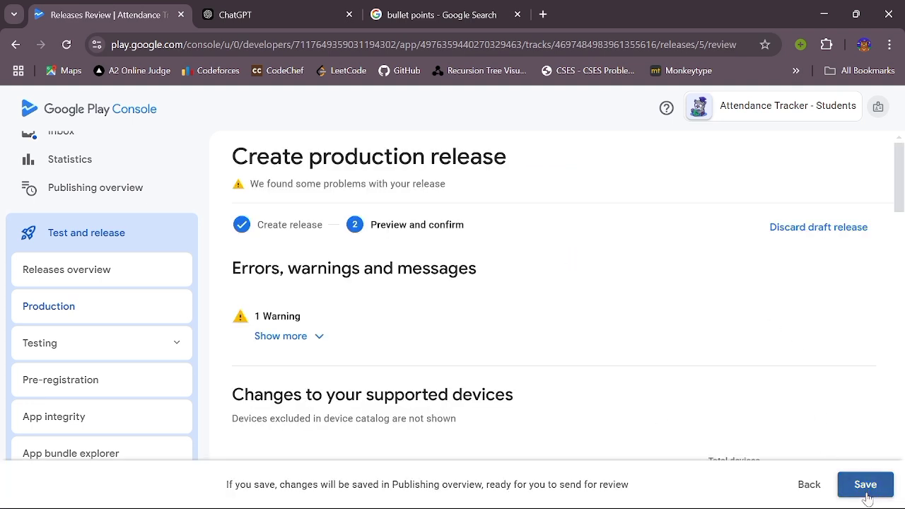
pyautogui.click(866, 494)
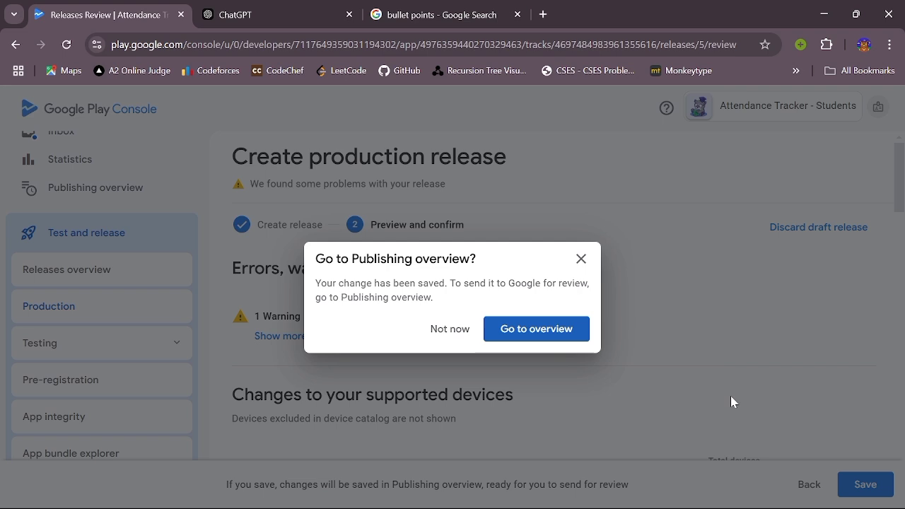
pyautogui.click(551, 339)
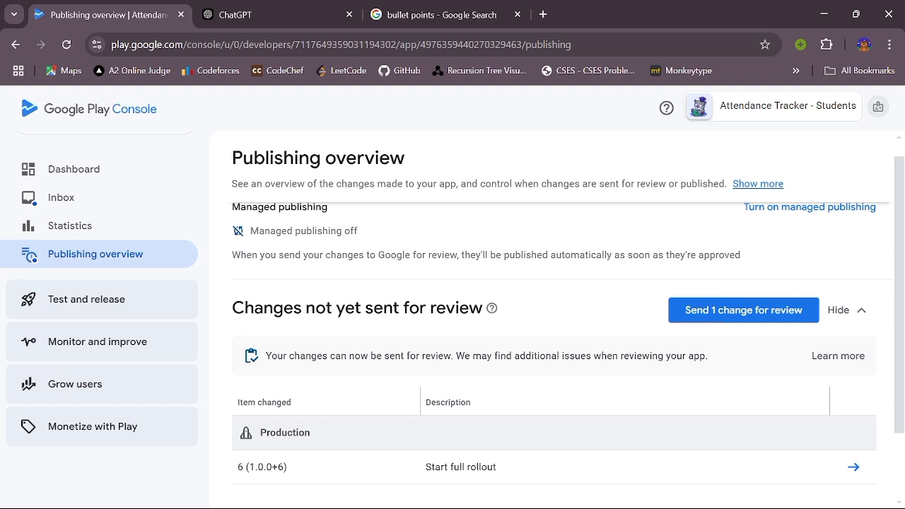
# - Send the production release change for review, confirm the submission and check its status under Changes in review
pyautogui.click(753, 316)
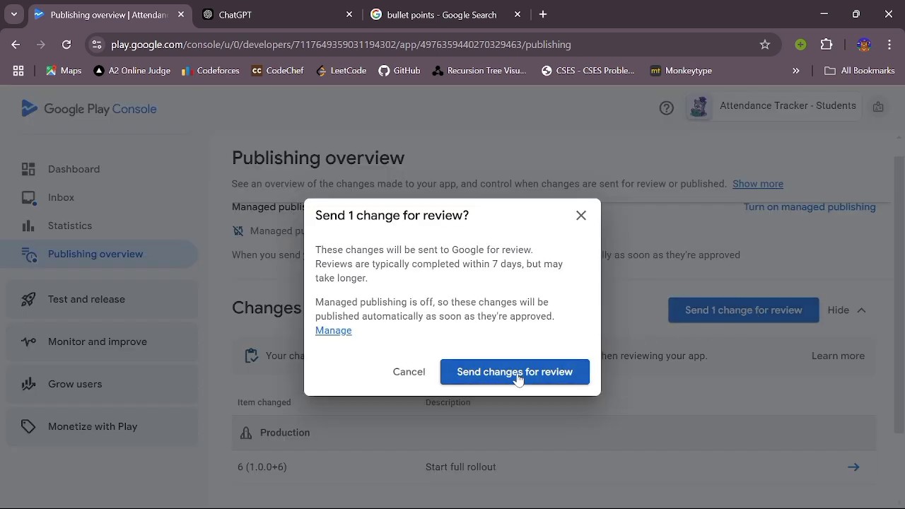
pyautogui.click(518, 375)
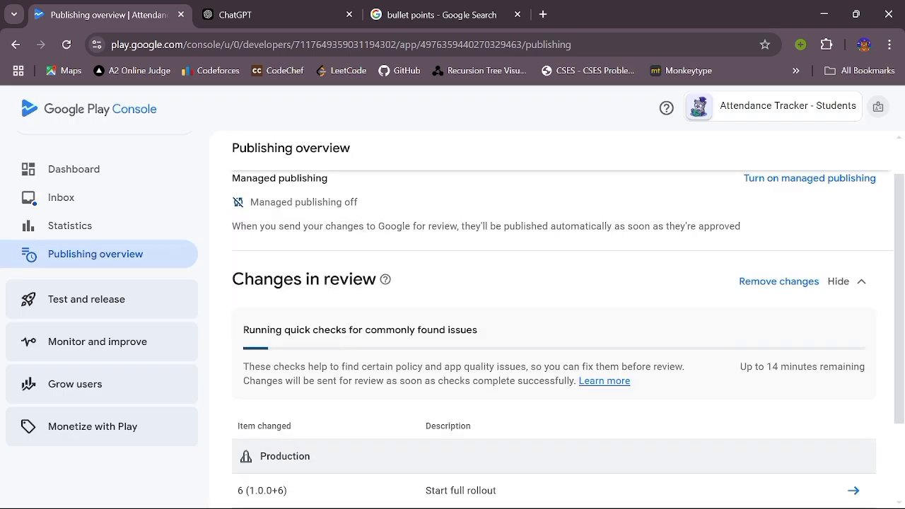
pyautogui.moveTo(244, 330); pyautogui.dragTo(352, 337)
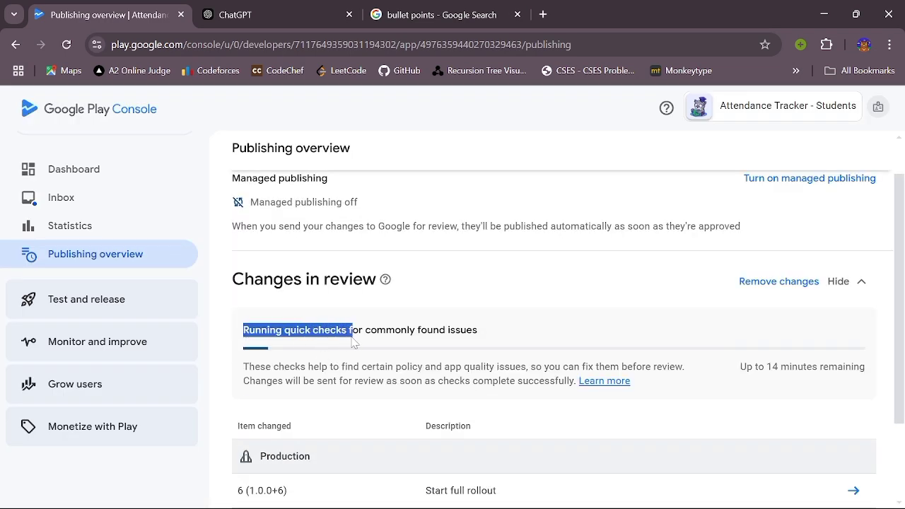
pyautogui.scroll(-3, 432, 384)
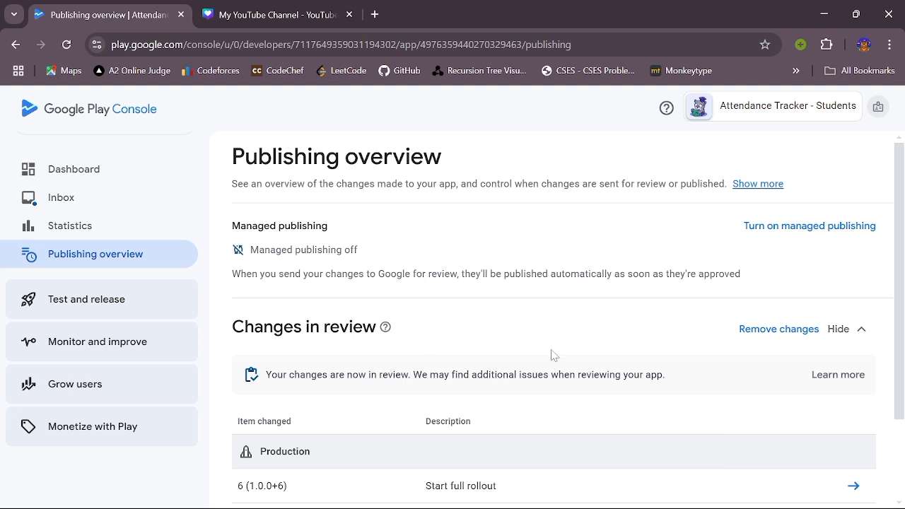
pyautogui.scroll(-1, 574, 362)
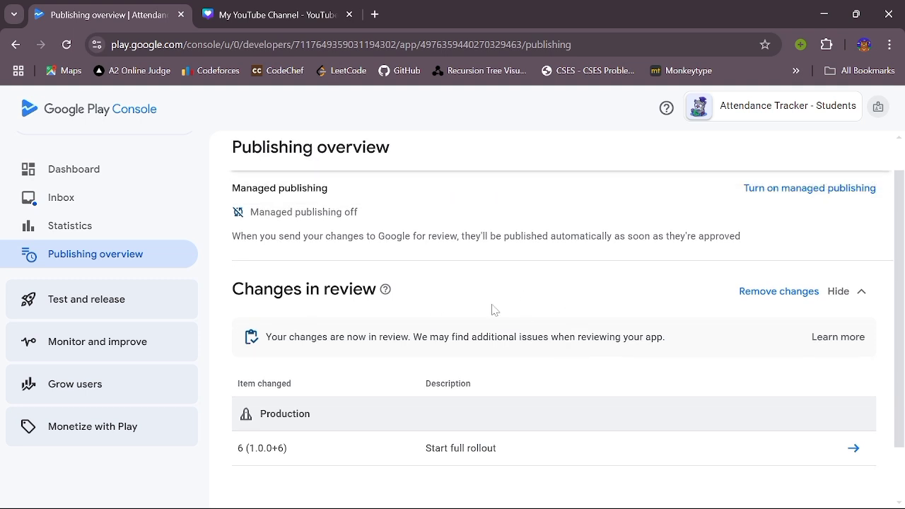
pyautogui.scroll(-1, 530, 364)
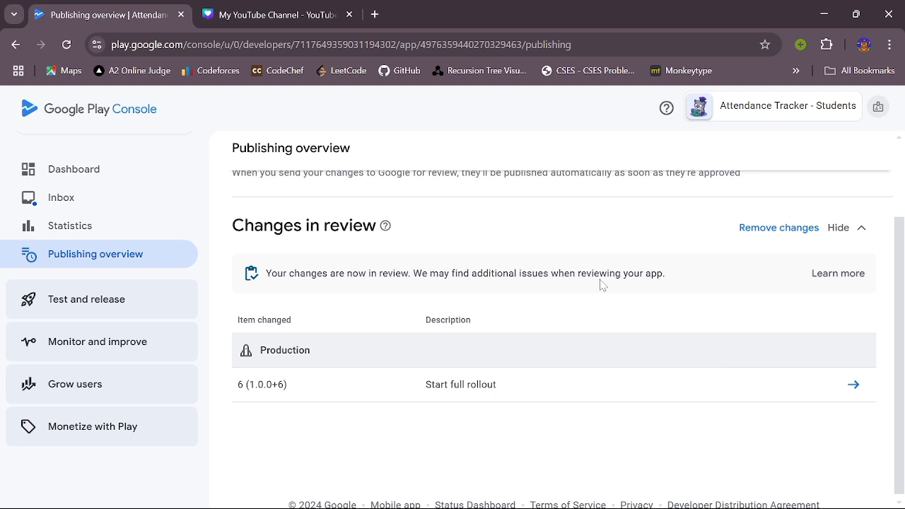